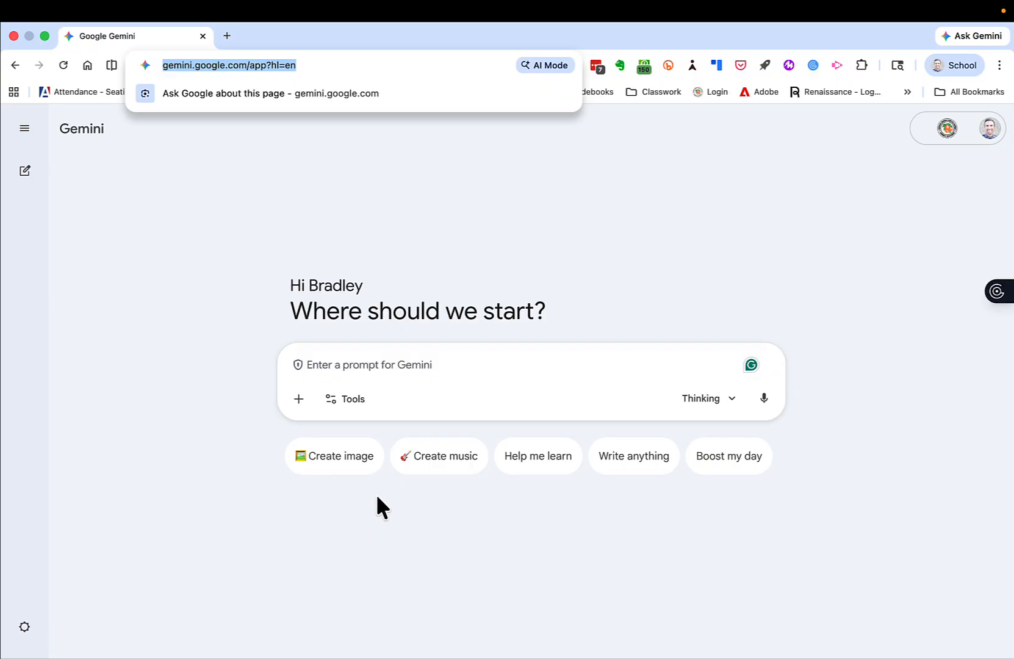
Load gemini.google.com/app?hl=en and enable the Canvas tool for a new chat.
key(Return)
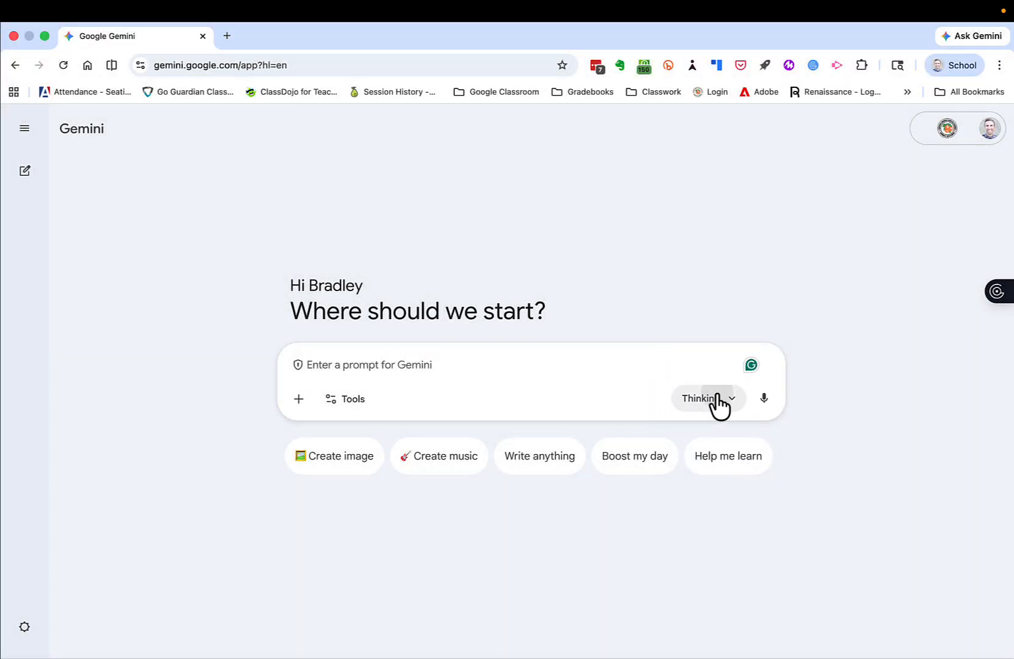
click(717, 397)
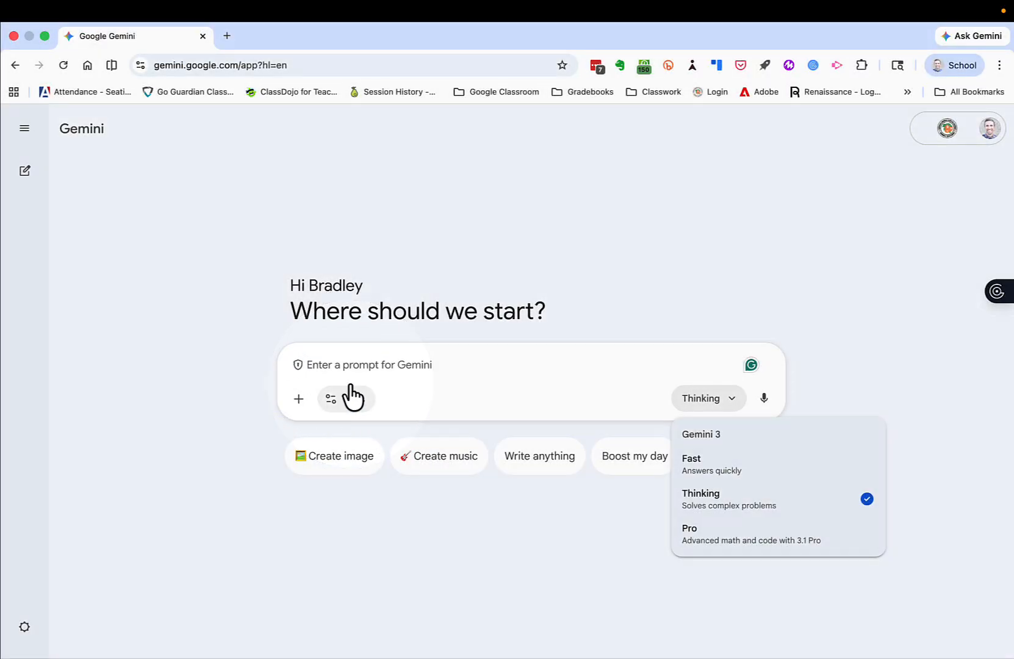
click(350, 397)
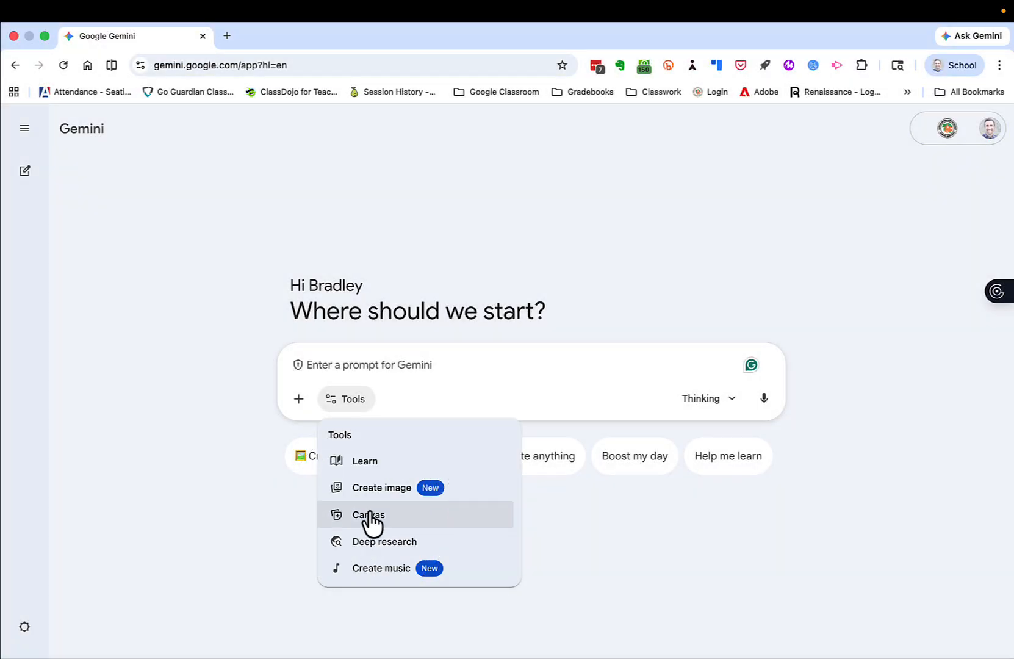
click(369, 514)
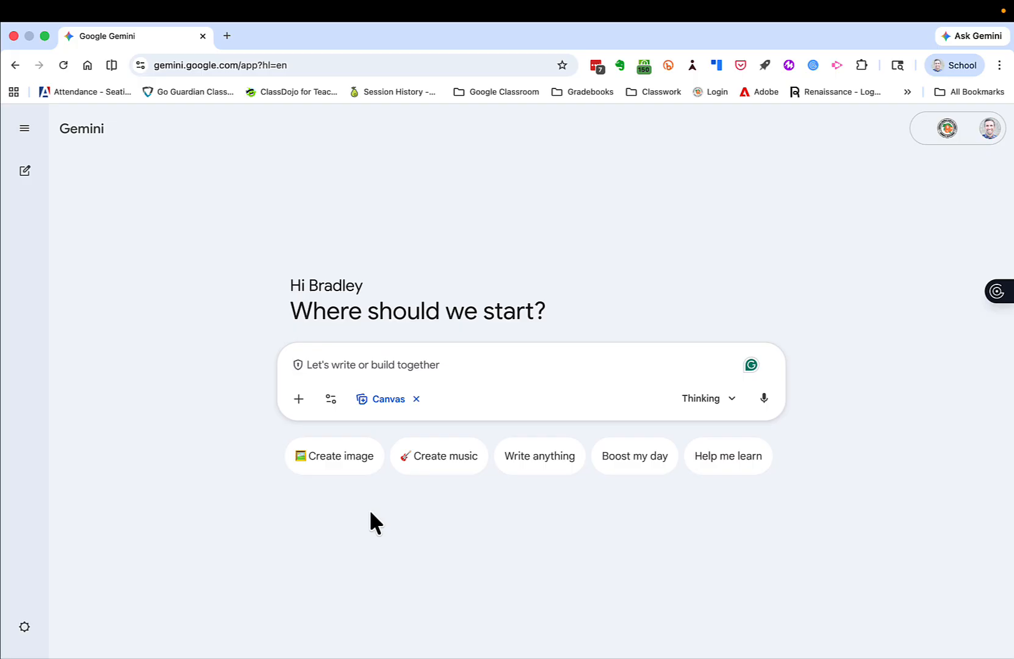
Submit the prompt "Draft a three paragraph email that I can send to parents telling them that we are SBAC testing next week".
text(Draft a three paragraph)
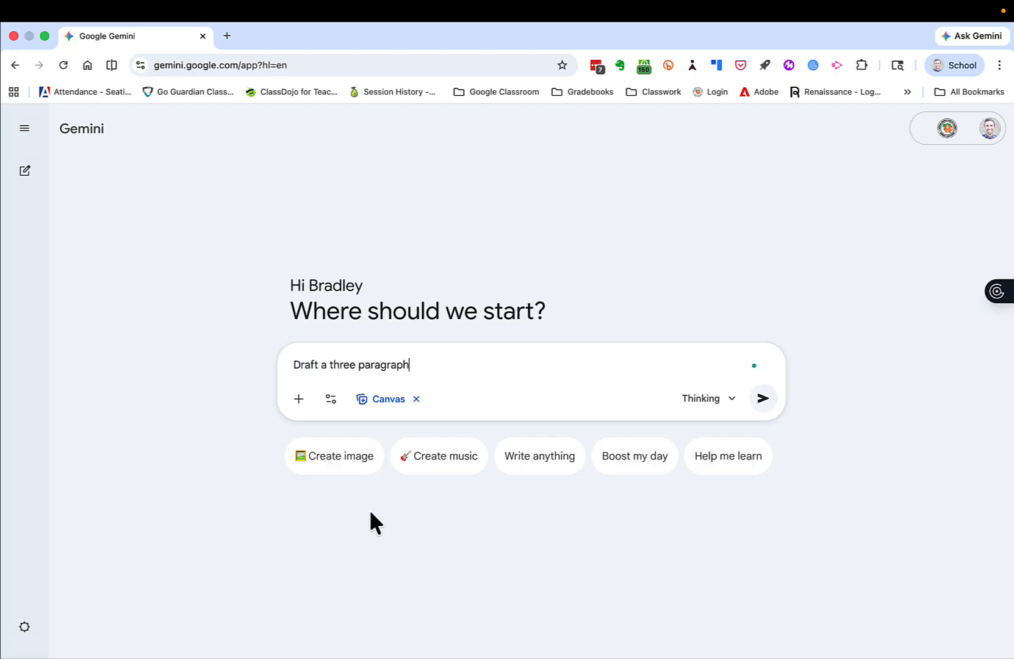
text( email that I can send to parents)
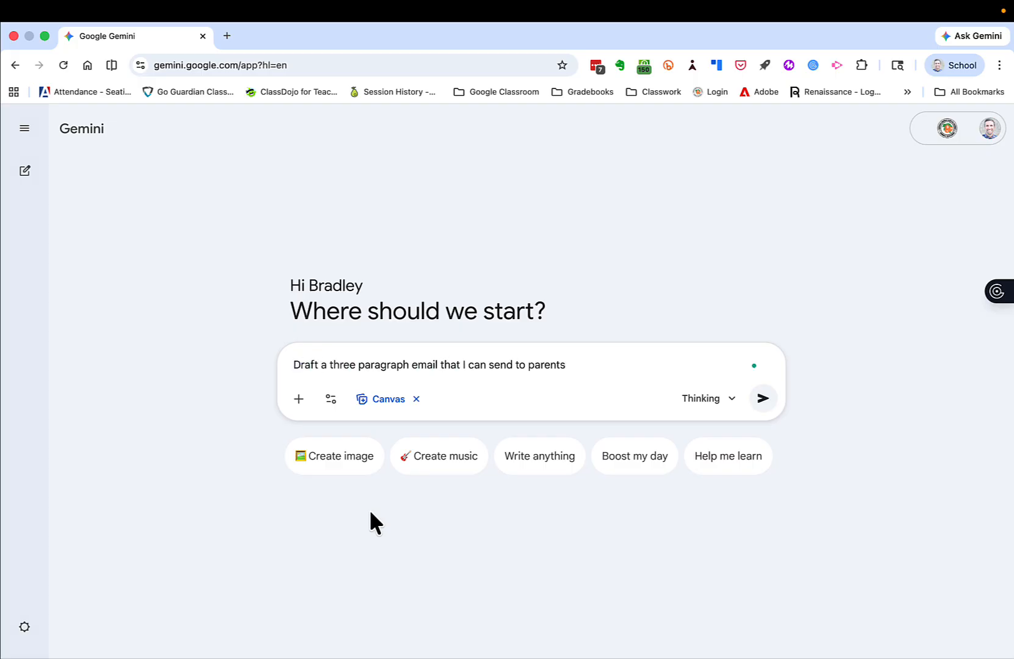
text( telling them that we are SBAC testing next week)
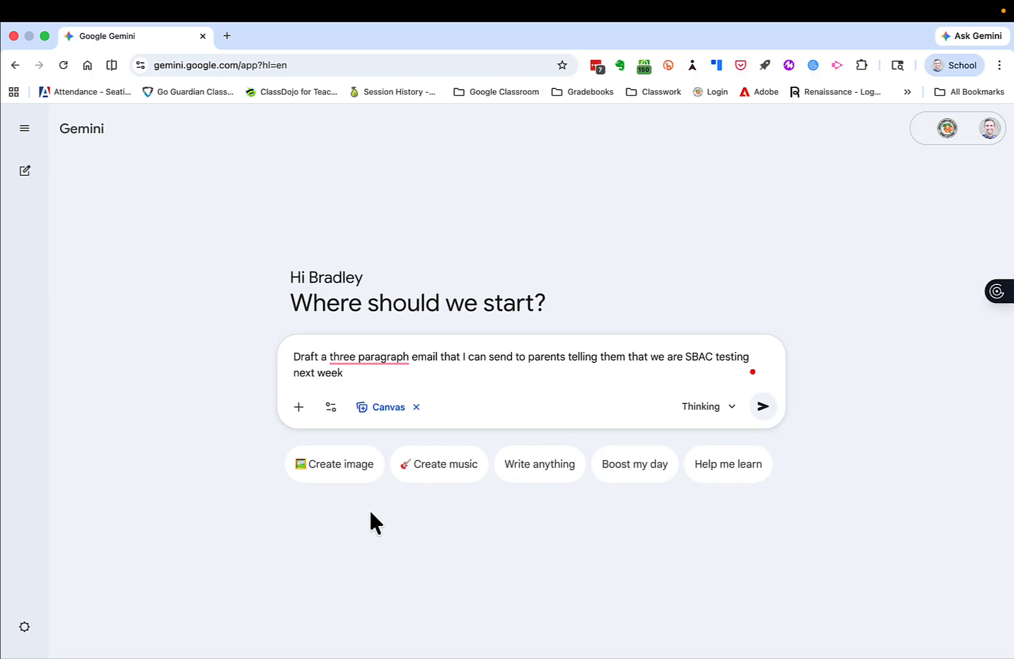
key(Return)
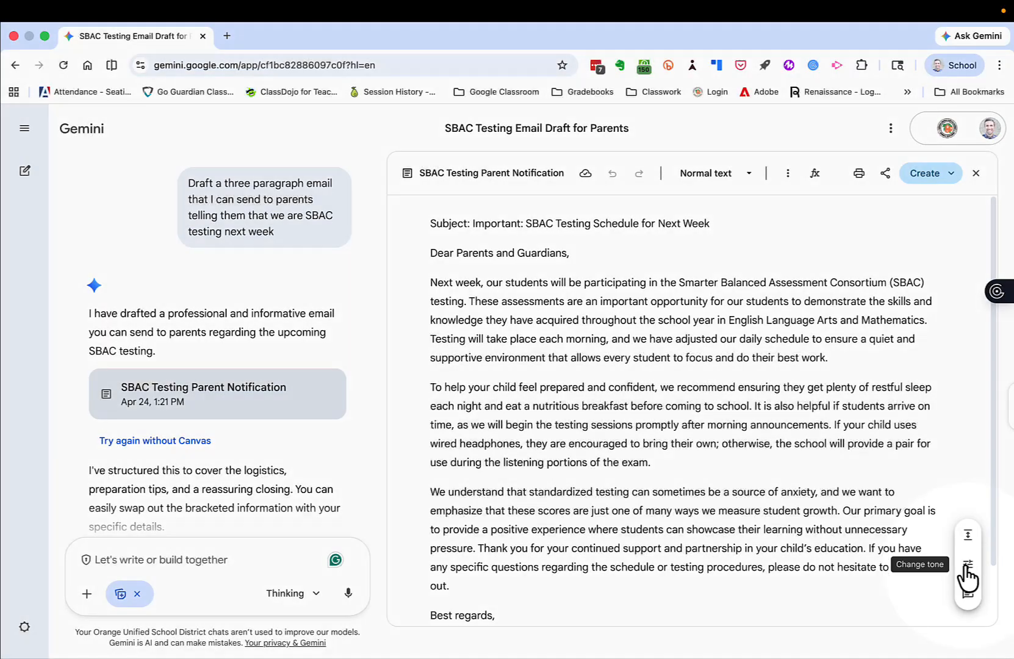
Change the tone of the whole SBAC email draft to very casual.
click(967, 565)
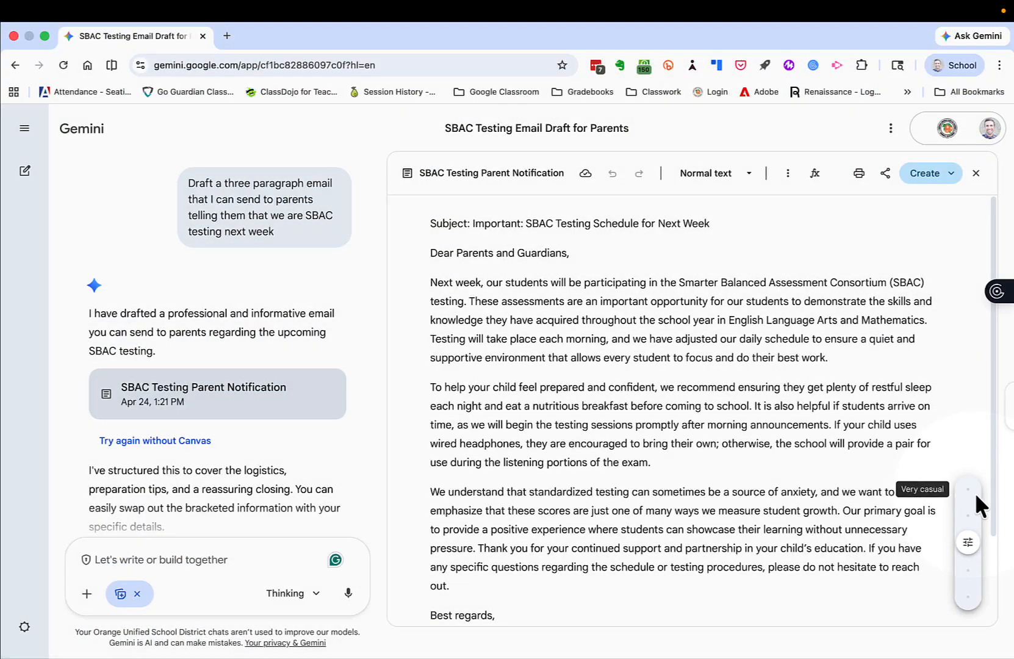
click(976, 495)
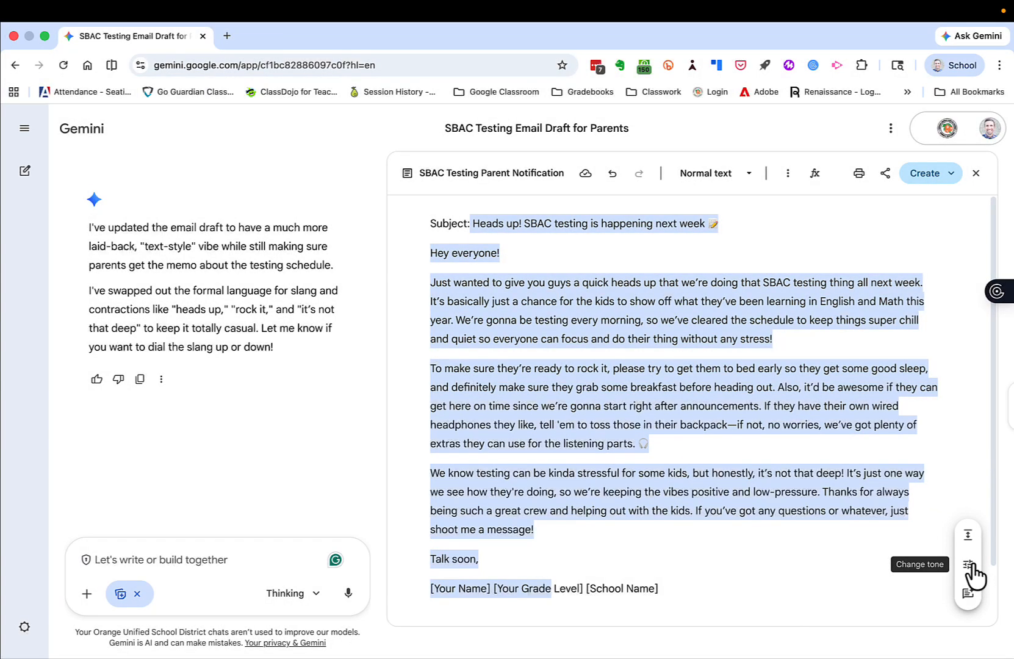
Change the tone of the SBAC email draft to formal and review the rewritten text.
click(969, 565)
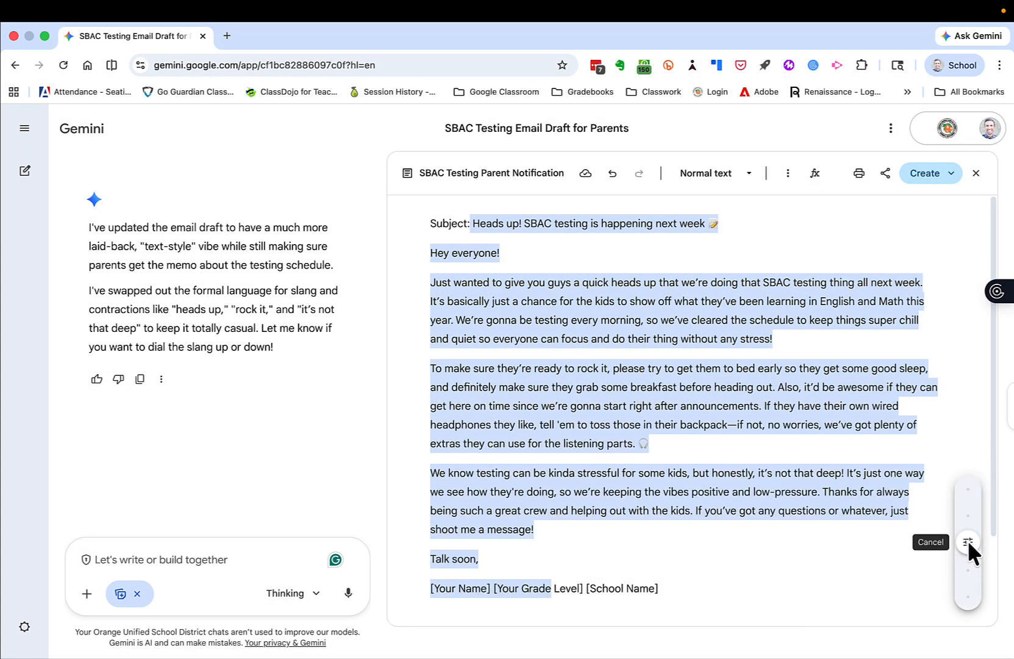
click(963, 563)
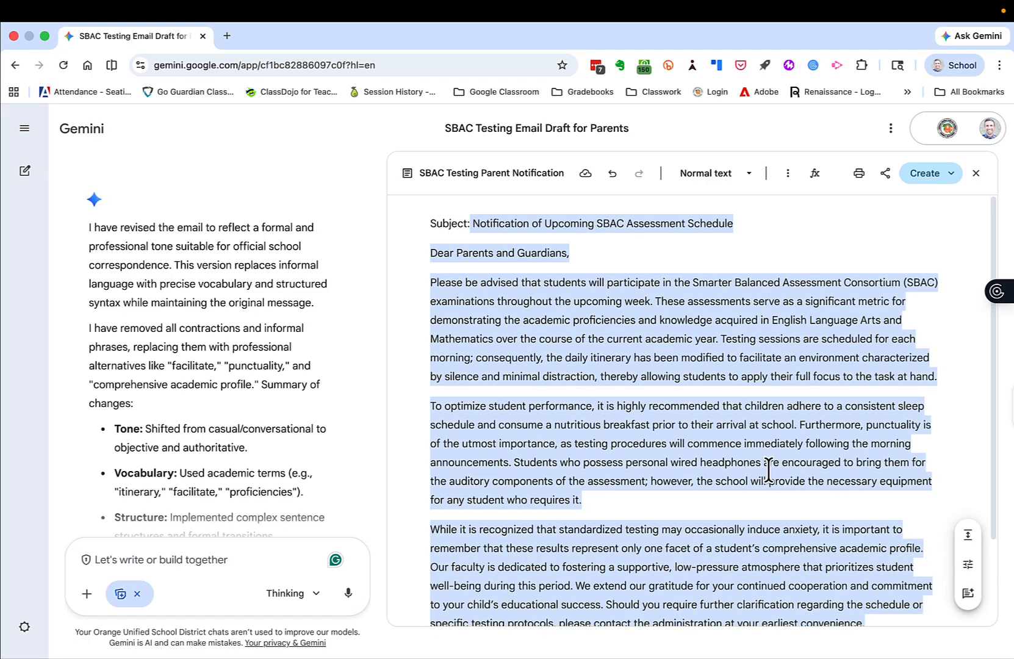
scroll(768, 471, down, 1)
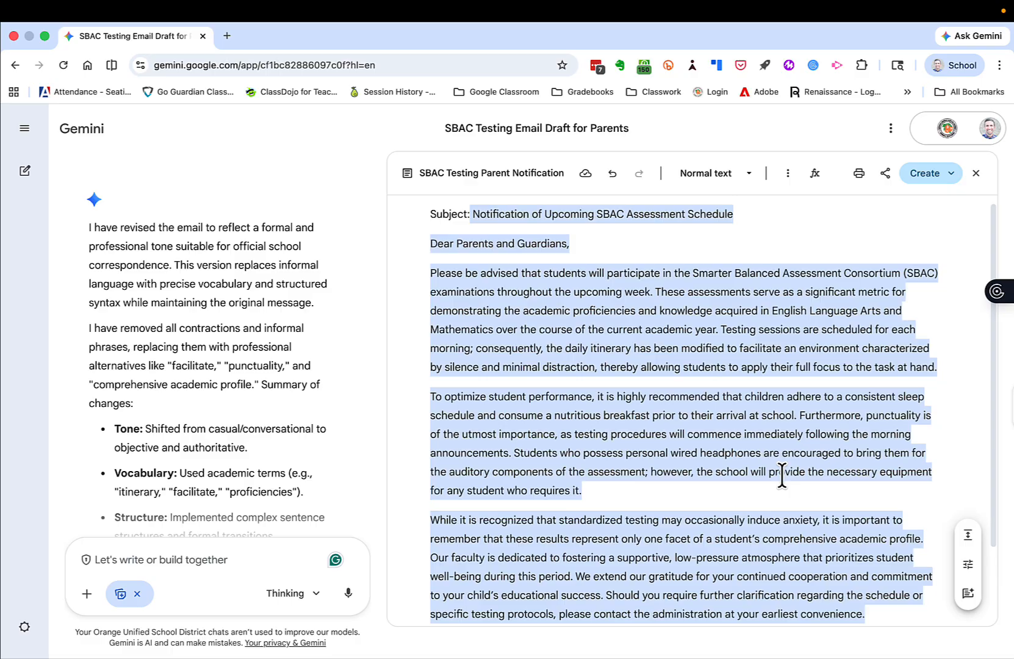
click(966, 565)
mouse_move(966, 549)
mouse_down()
mouse_move(971, 484)
mouse_move(963, 589)
mouse_move(964, 543)
mouse_up()
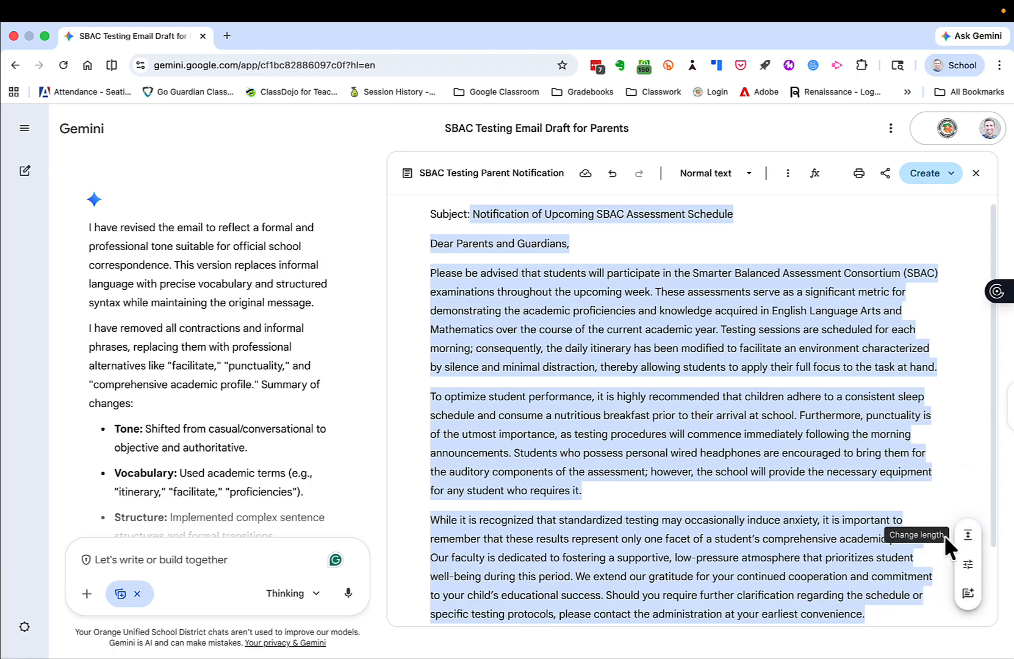
click(842, 460)
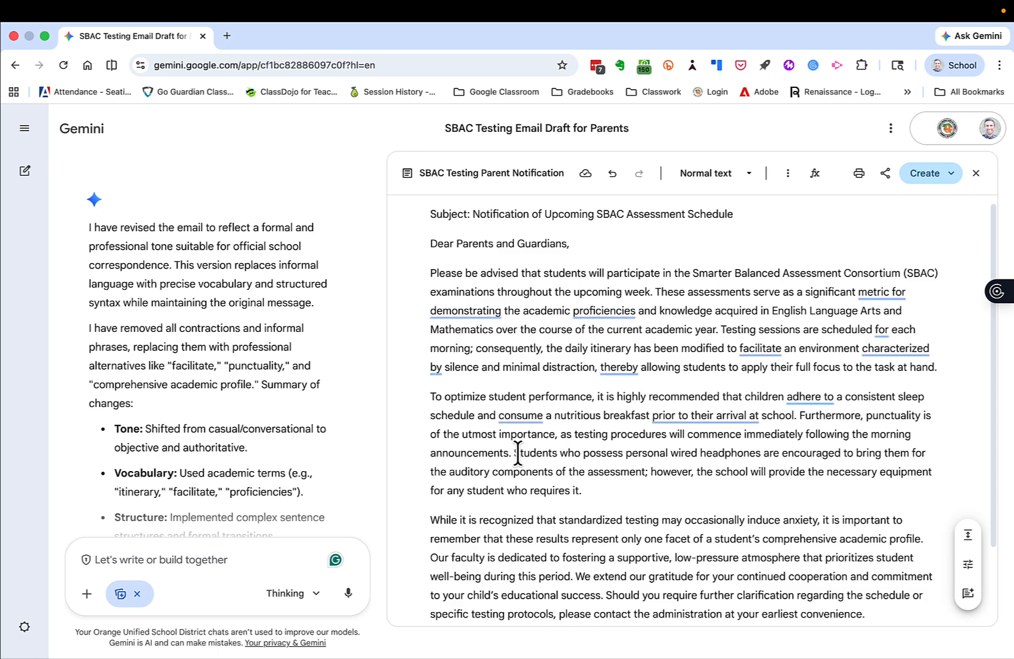
Ask Gemini about the wired headphones sentence in the second paragraph: "Mention here that students cannot use bluetooth headphones (including airpods)".
drag(514, 453, 584, 491)
click(481, 517)
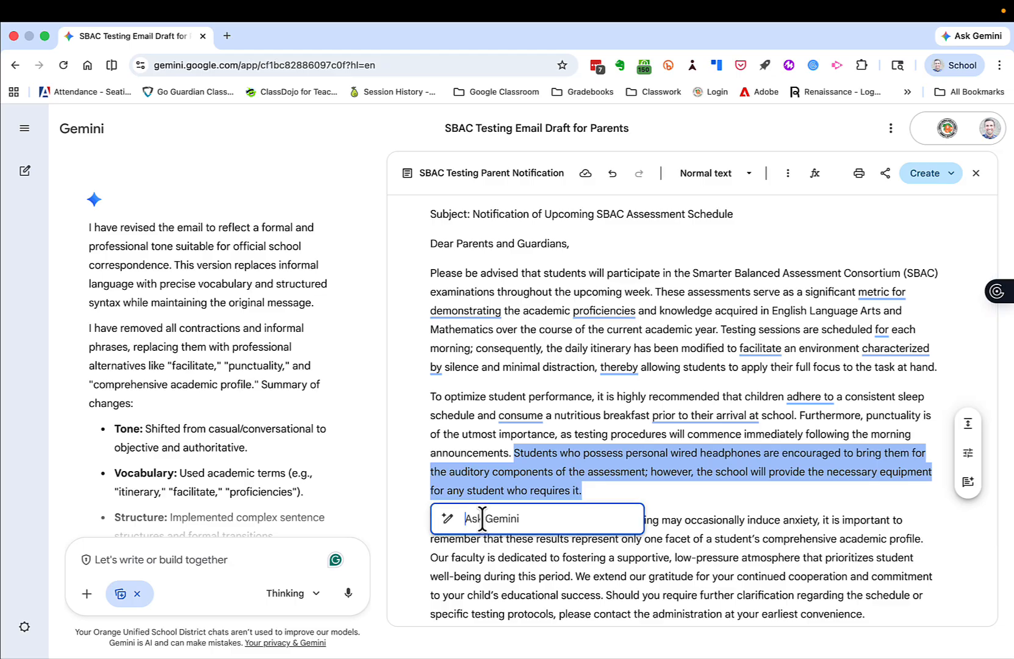
text(Mention here that students cann)
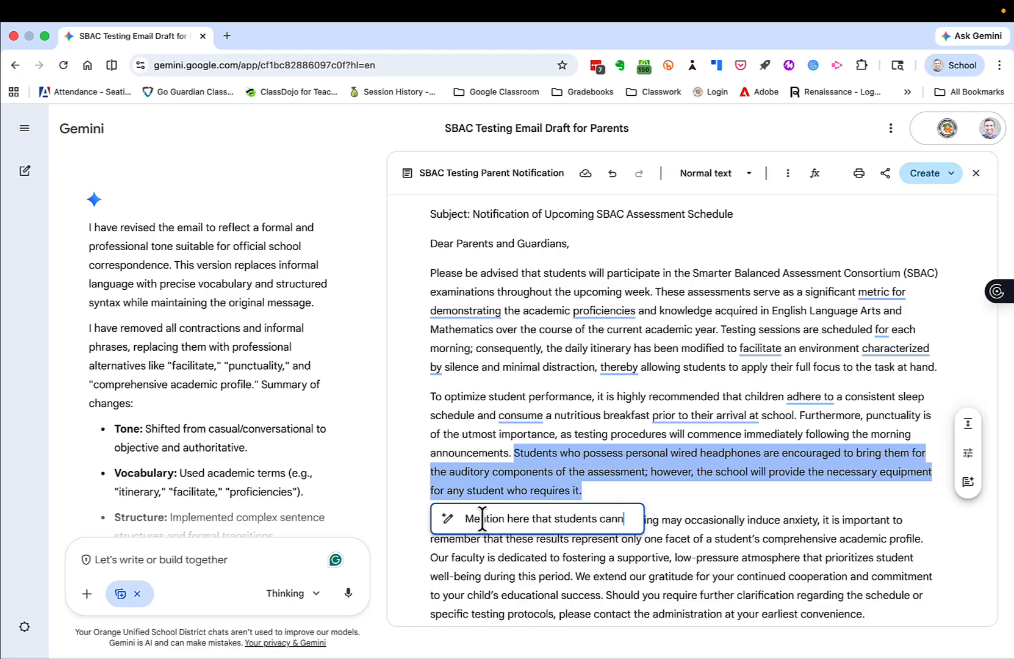
text(ot use b)
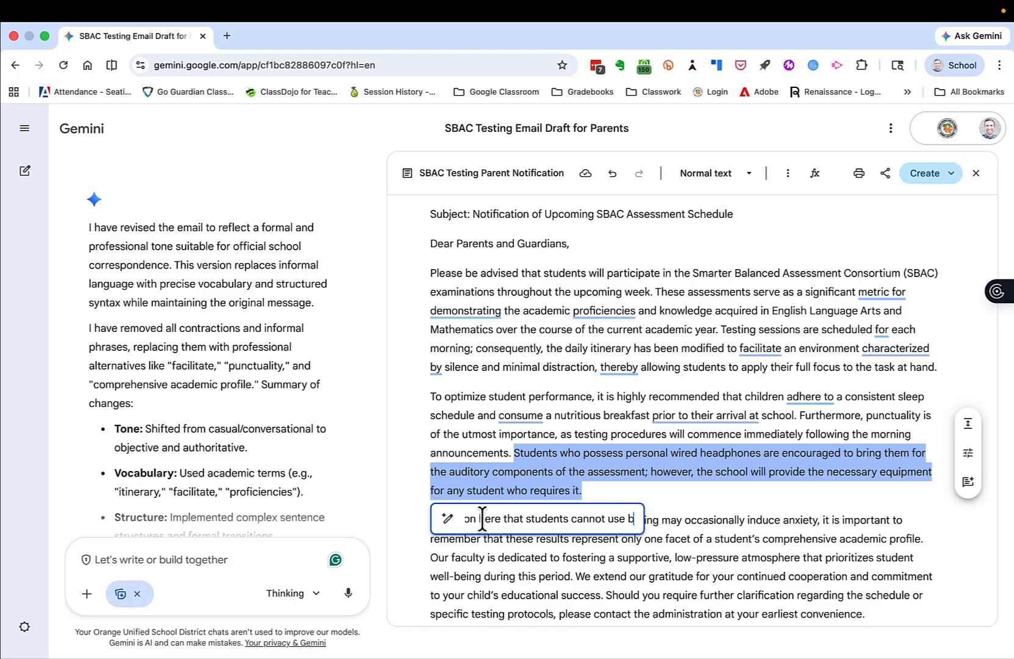
text(luetooth )
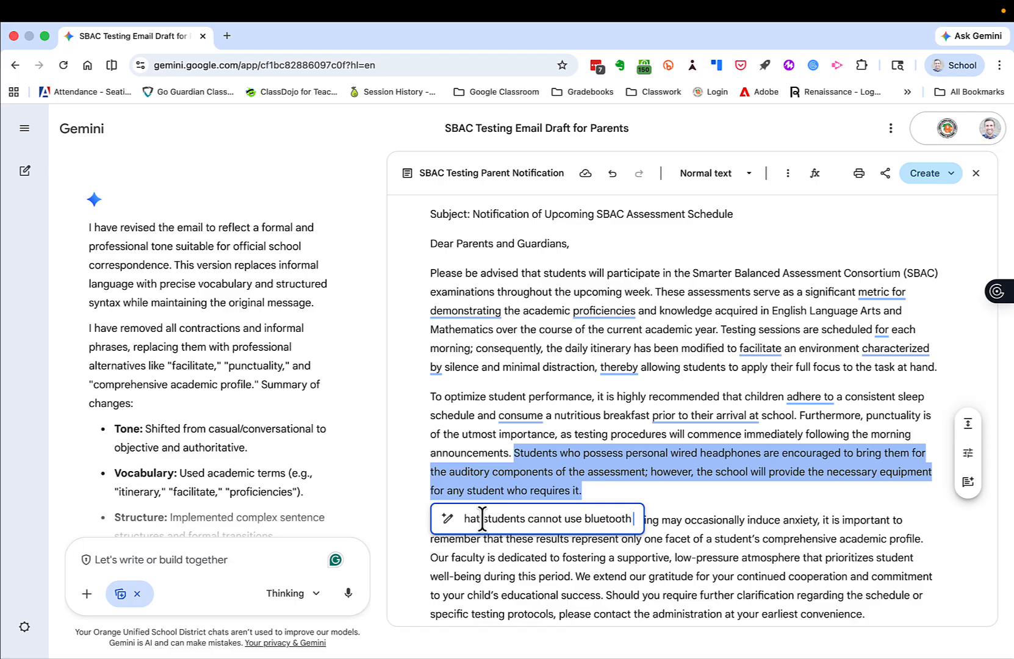
text(headphones)
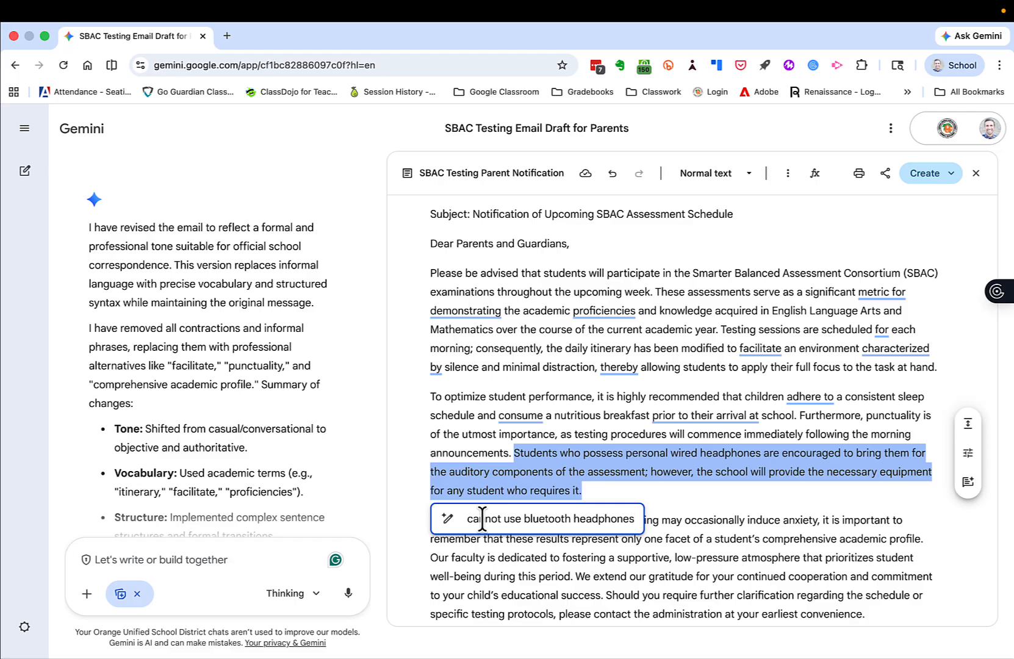
text( (including)
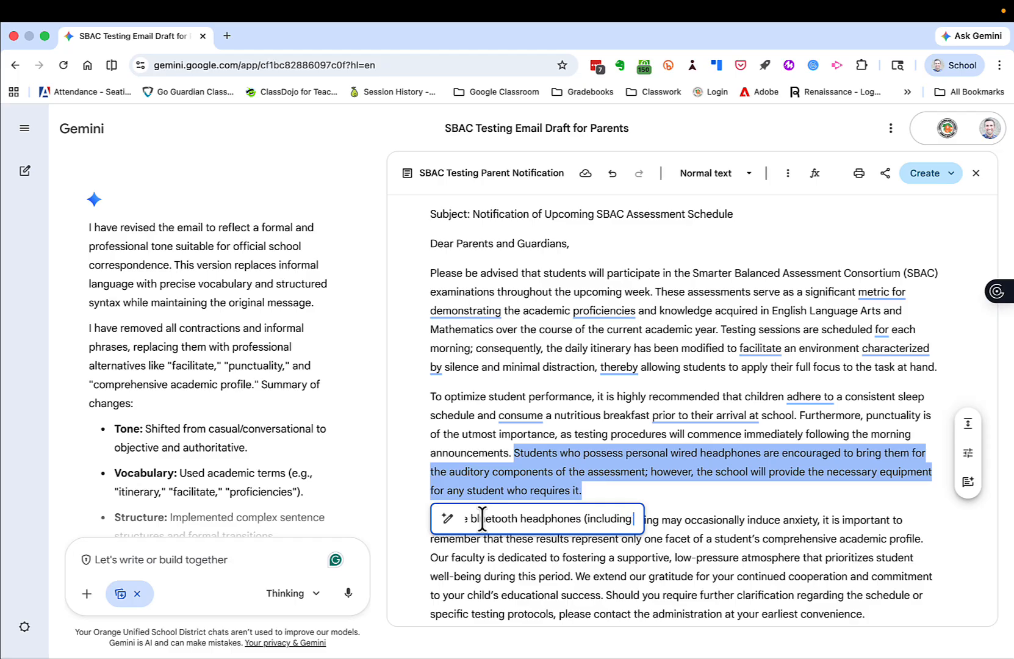
text( airpods))
key(Return)
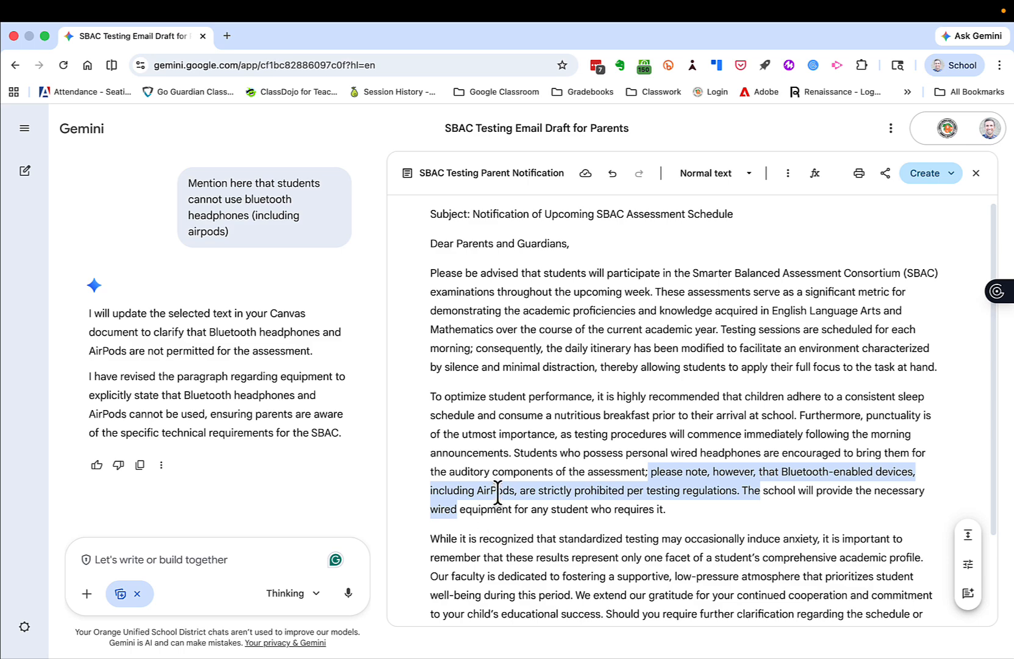
Ask Gemini in the chat to add that students cannot do academic work after the exam but can read a book, helping their independent reading.
click(516, 461)
scroll(515, 462, down, 2)
scroll(515, 462, down, 2)
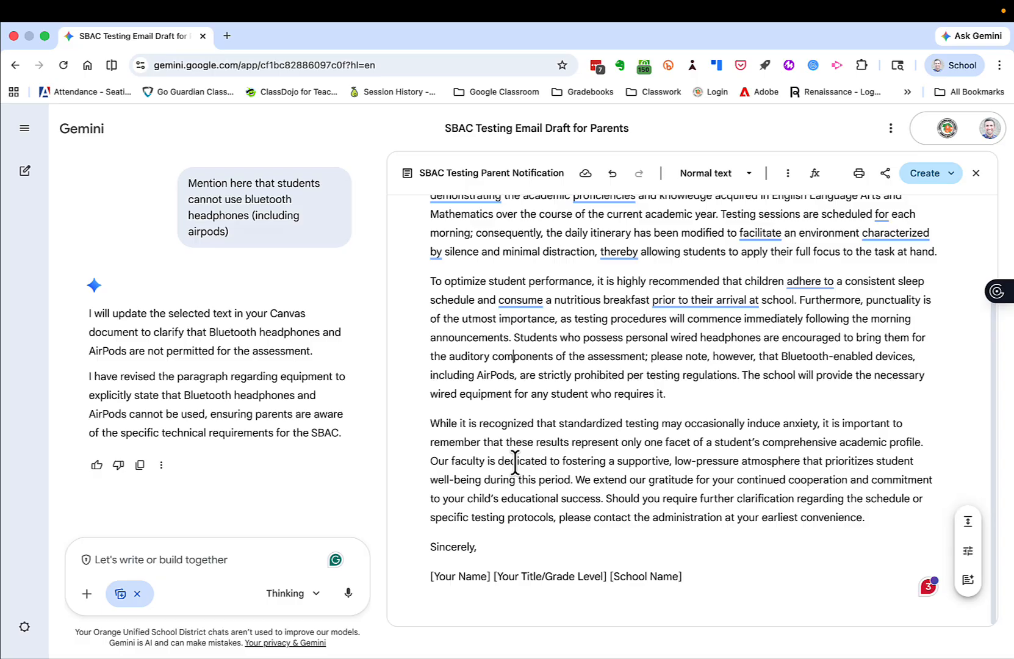
click(164, 564)
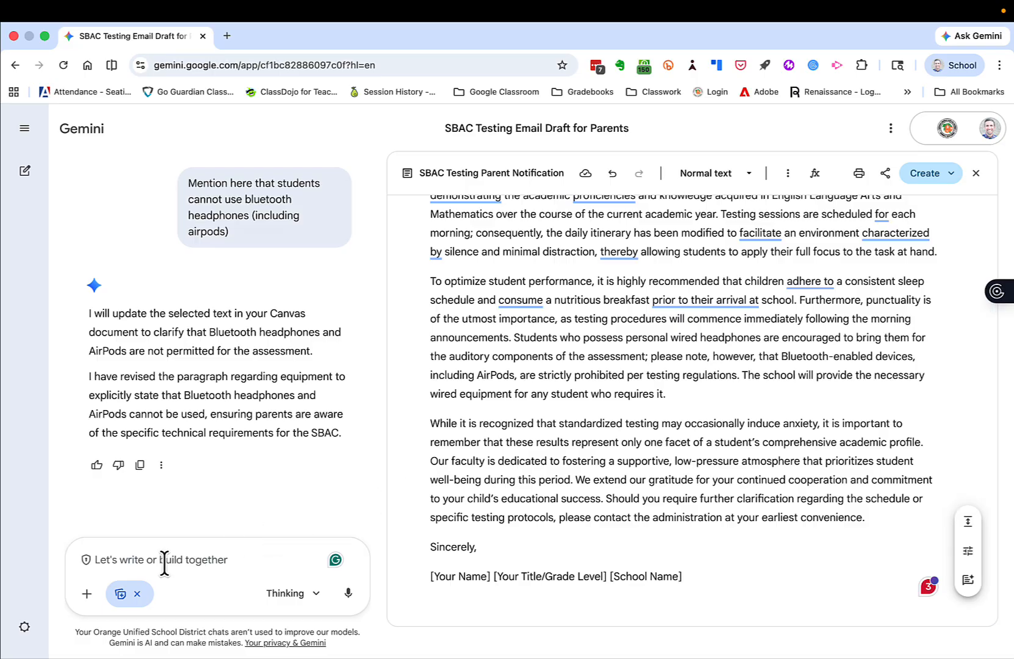
text(Add something )
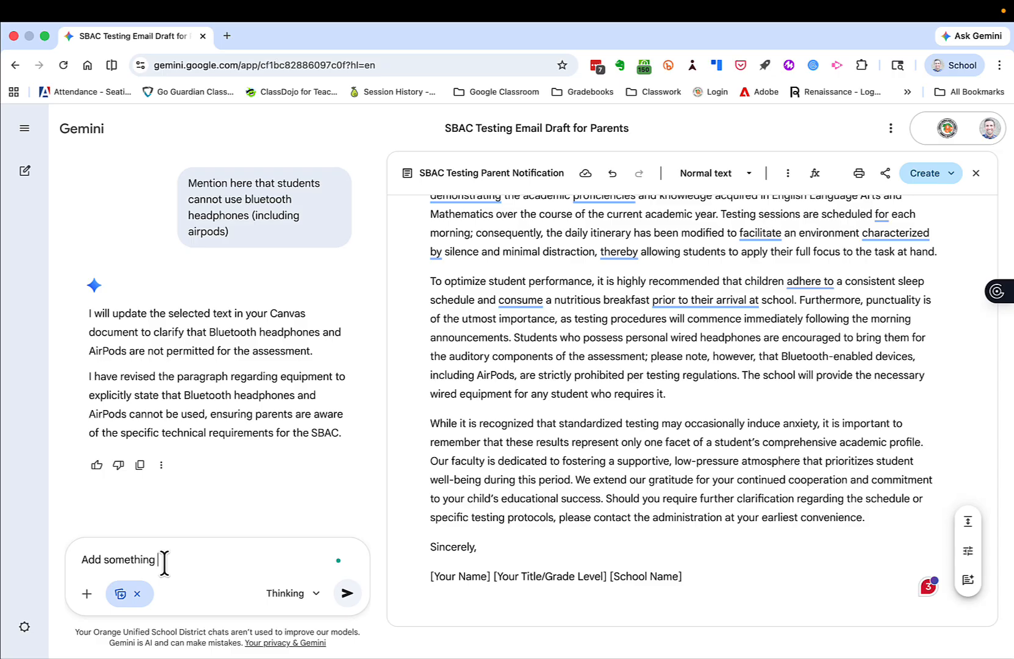
text(about students not being able to)
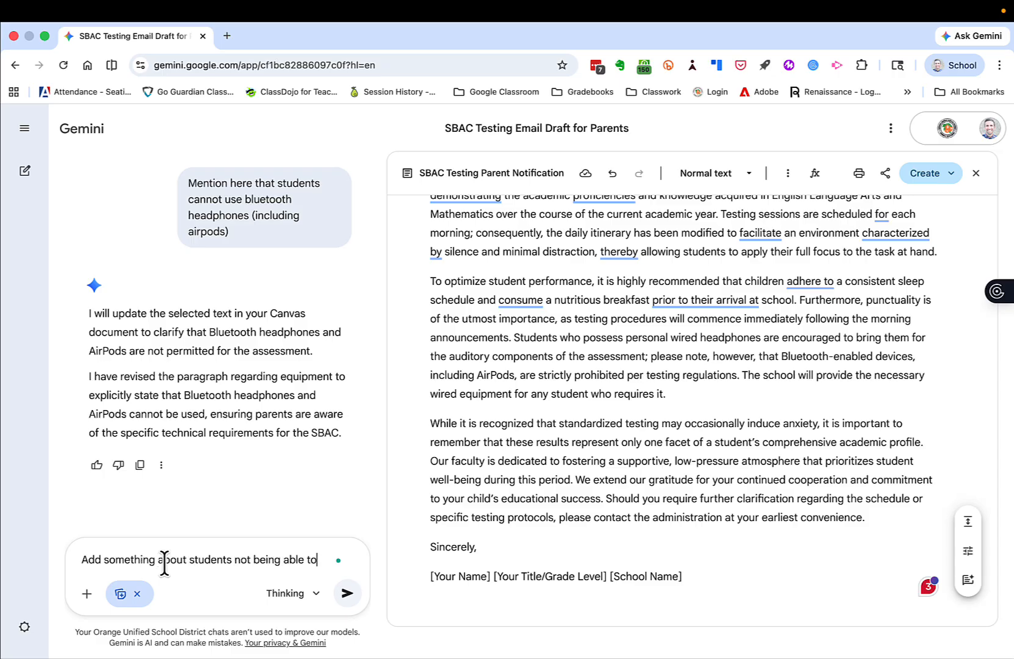
text( work on any academic work during)
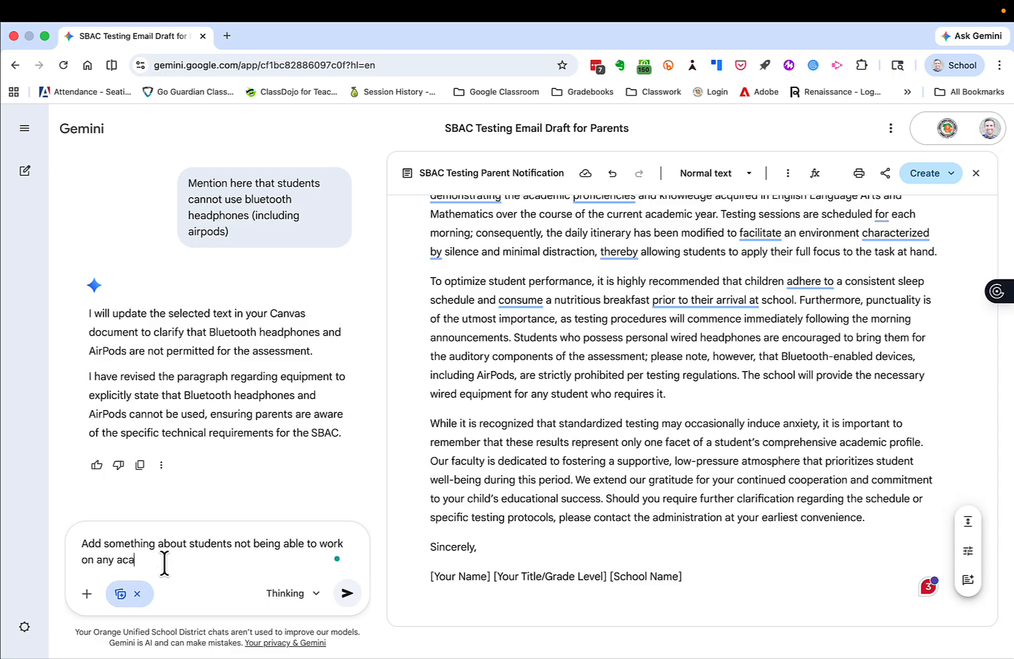
key(BackSpace)
key(BackSpace)
key(BackSpace)
key(BackSpace)
key(BackSpace)
key(BackSpace)
key(BackSpace)
text(after the )
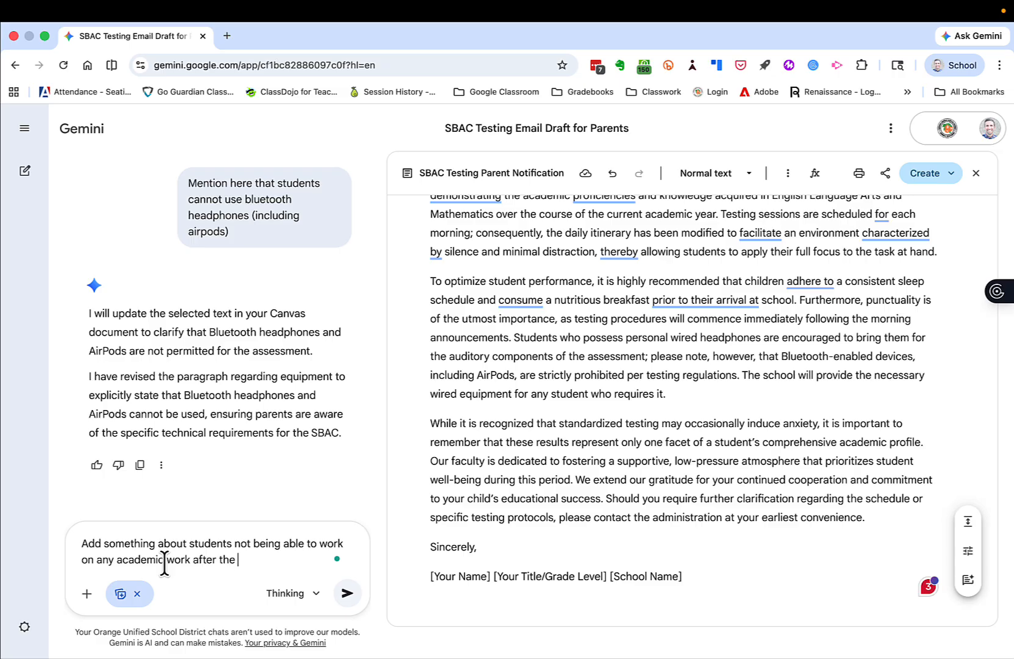
text(exam.  However, they can read a book)
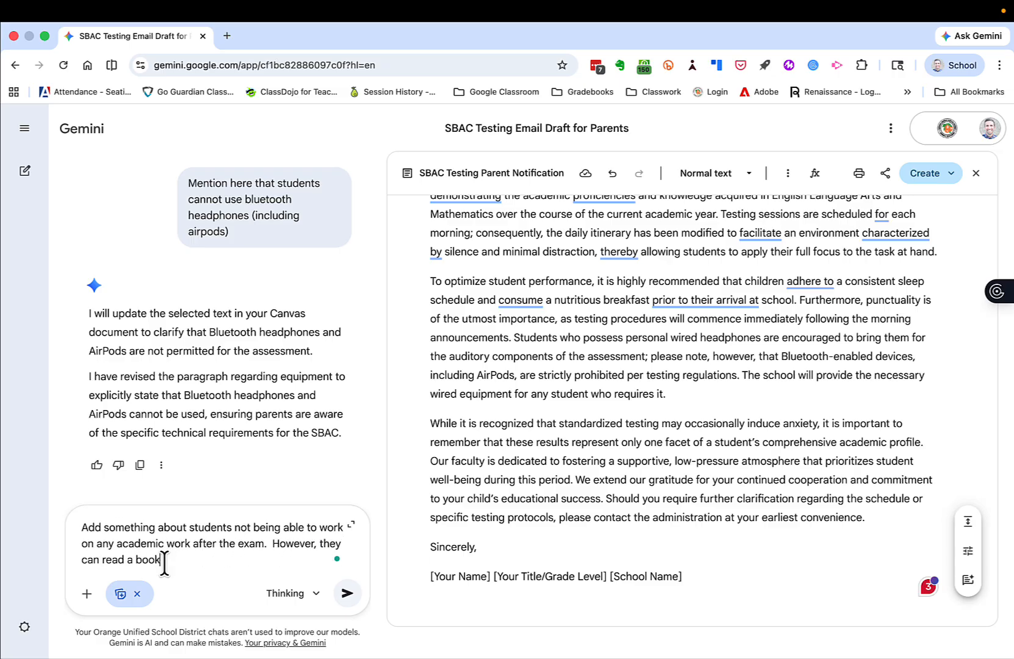
text(, which will help with their independent reading)
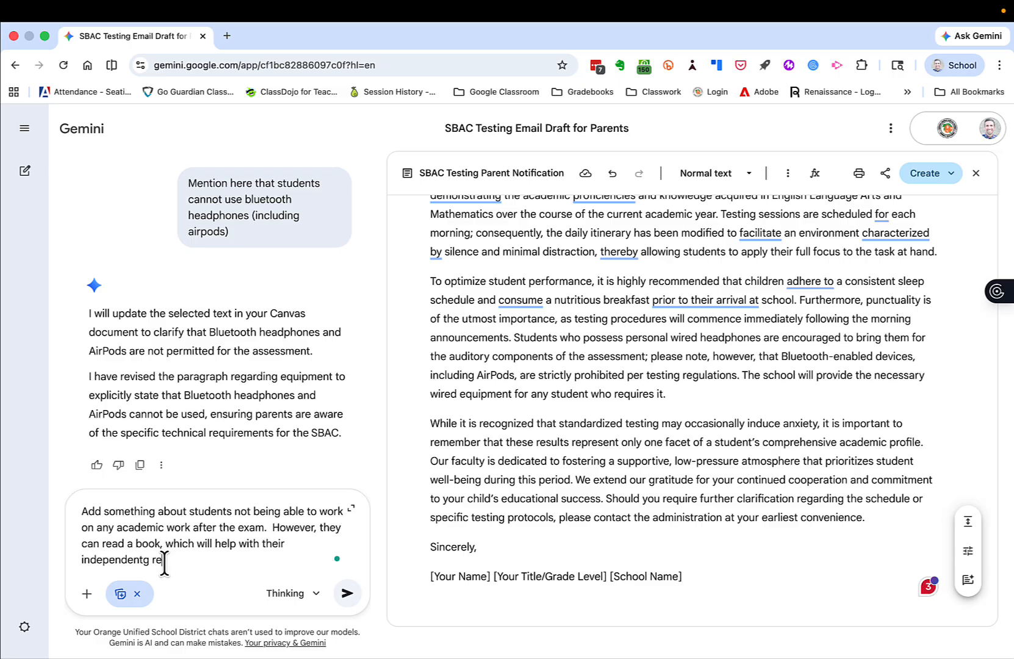
key(Return)
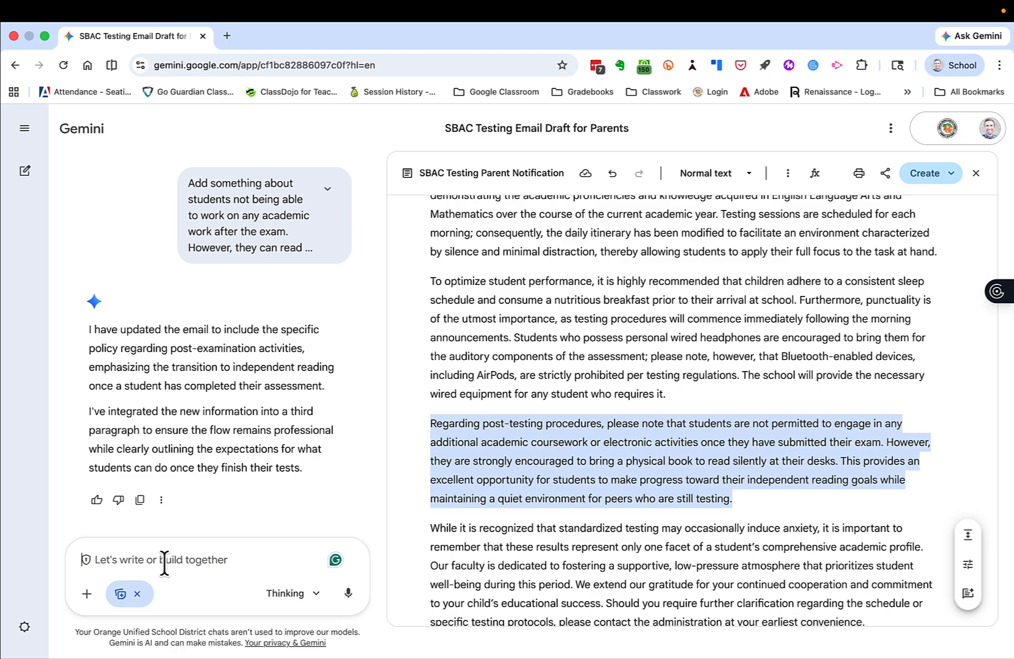
Write the chat prompt "Can you incorporate this information into the email?" for Gemini.
scroll(622, 574, down, 2)
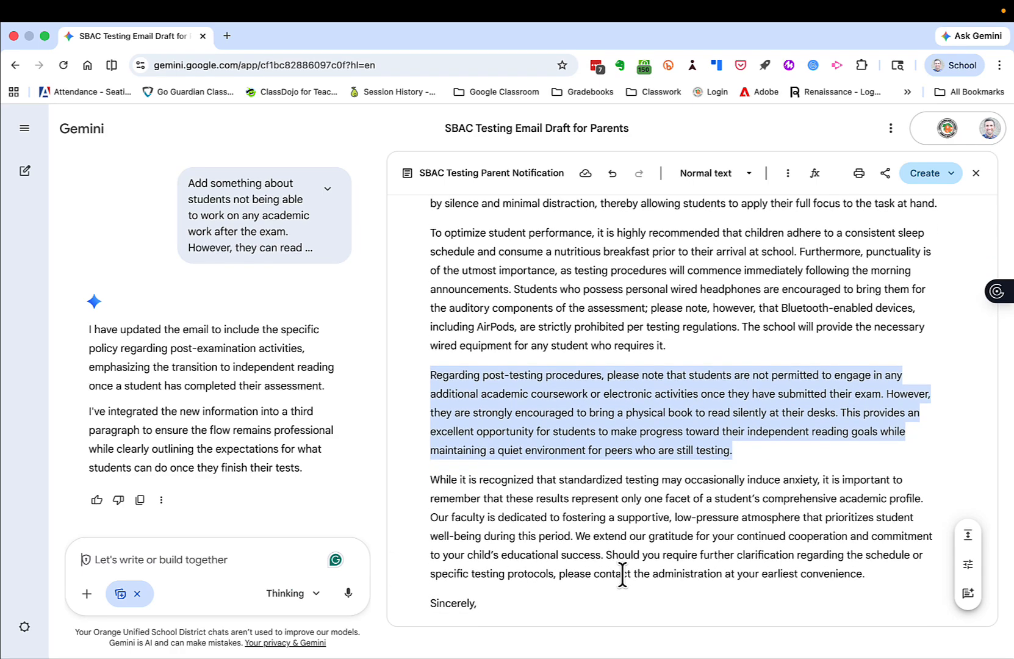
scroll(622, 575, down, 2)
click(178, 566)
text(Can you in)
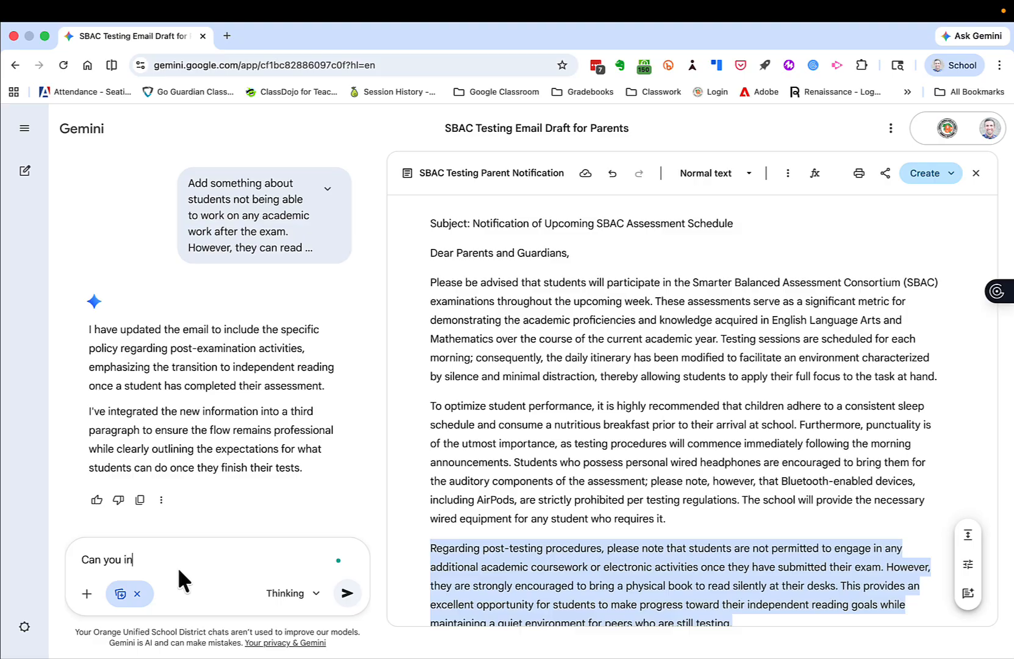
text(corporate this information into )
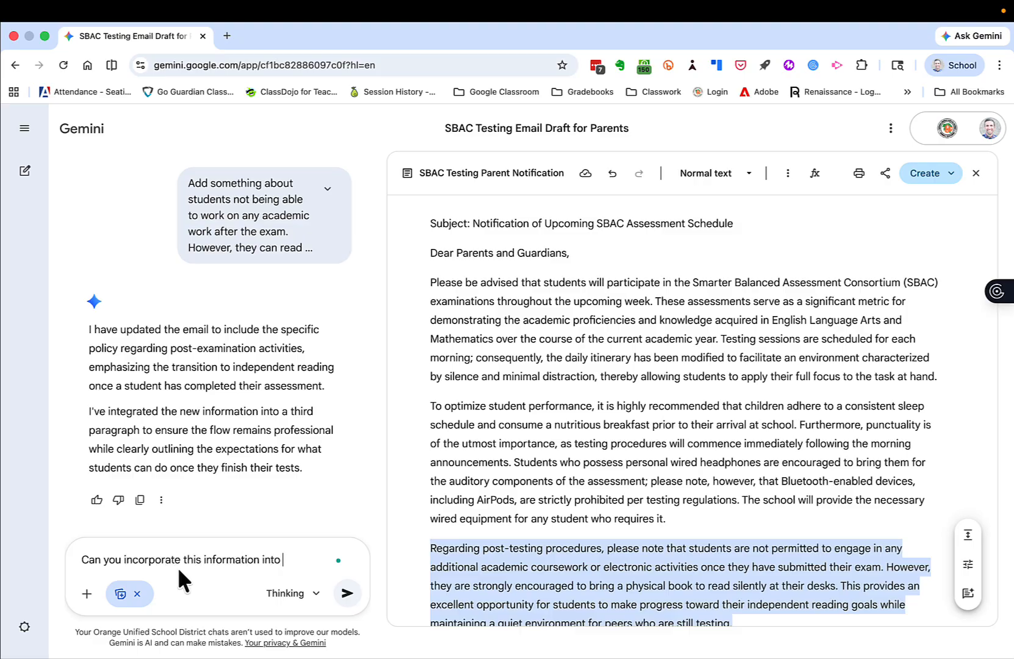
text(the email?)
Attach ERCS 2026 Testing Bell Schedule (4).pdf and ERCS 2026 Testing Calendar (3).pdf from Drive to the prompt and send it.
click(86, 592)
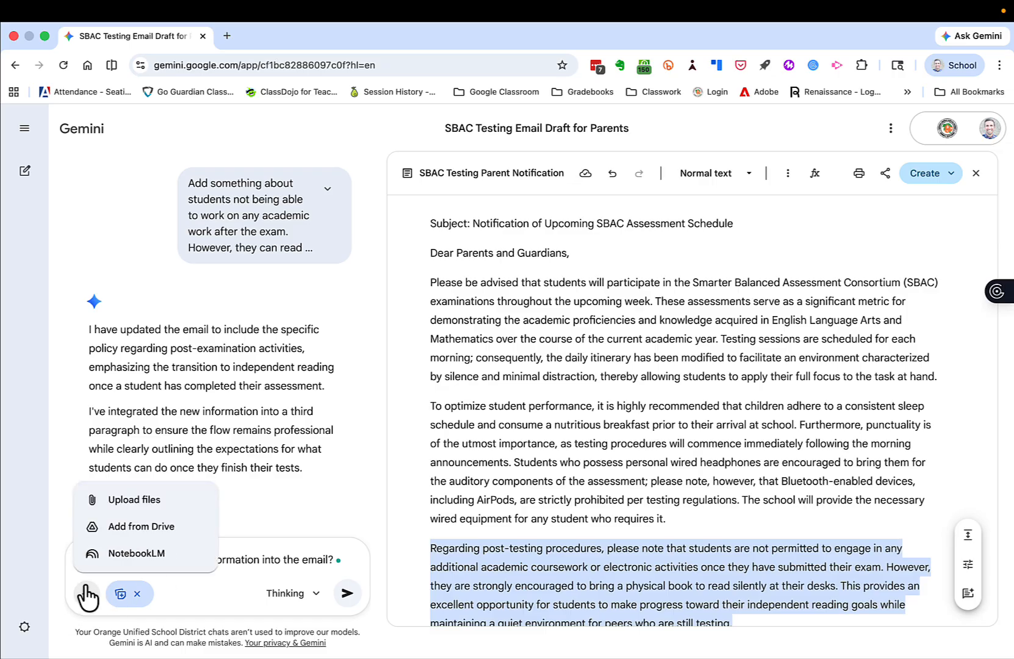
click(124, 528)
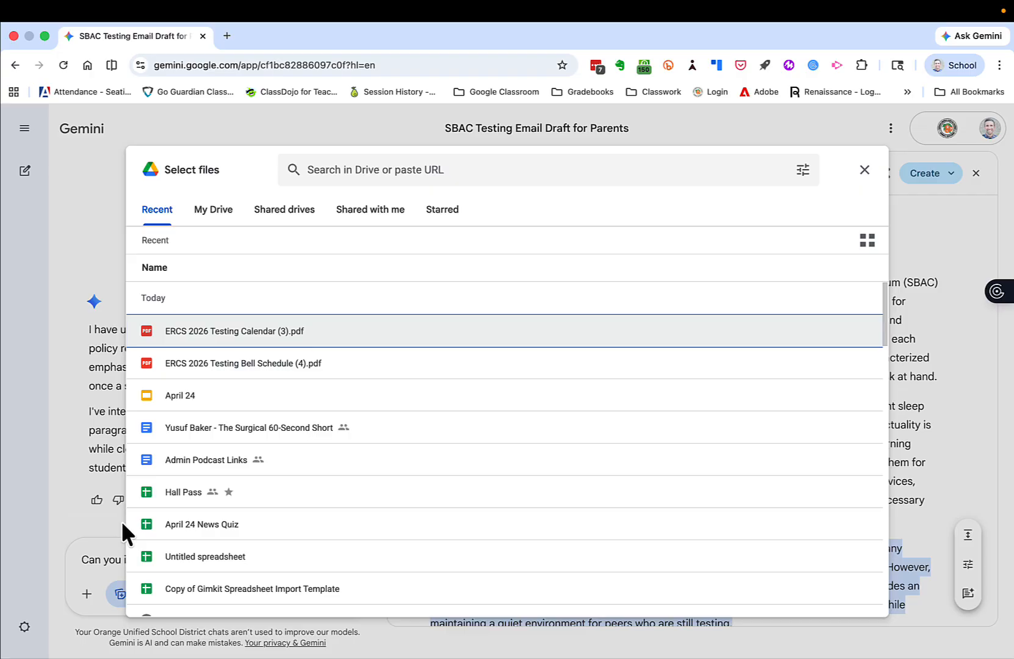
click(246, 366)
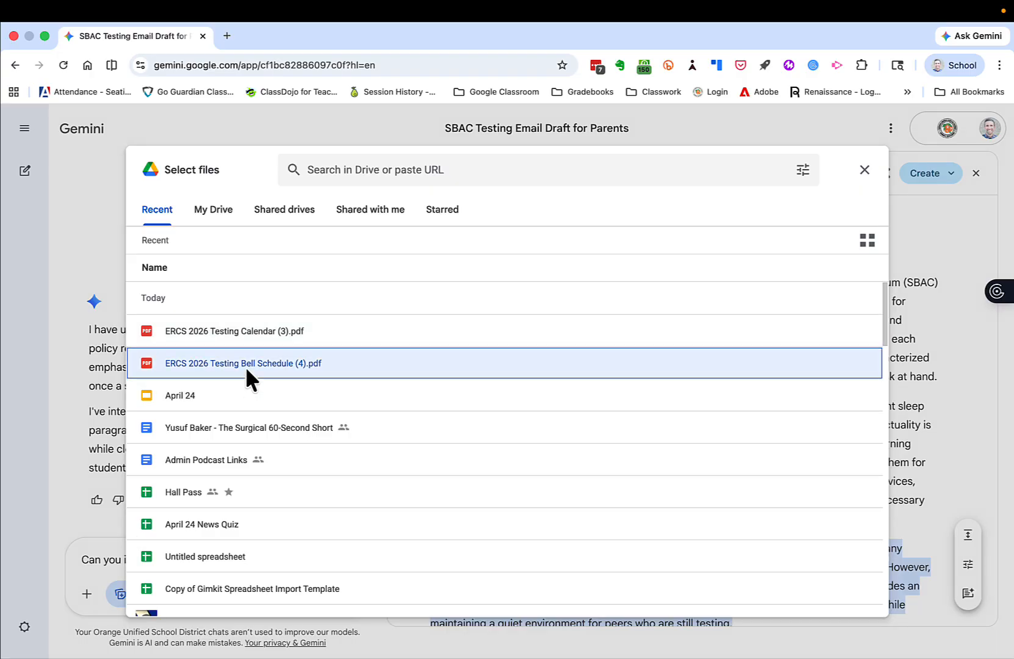
click(246, 336)
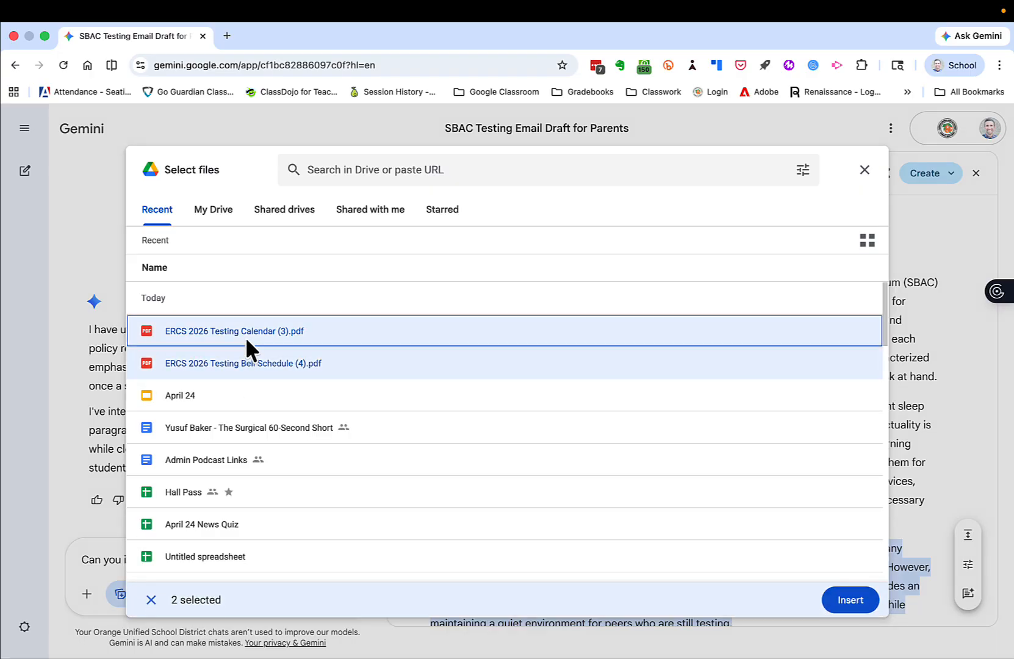
click(842, 605)
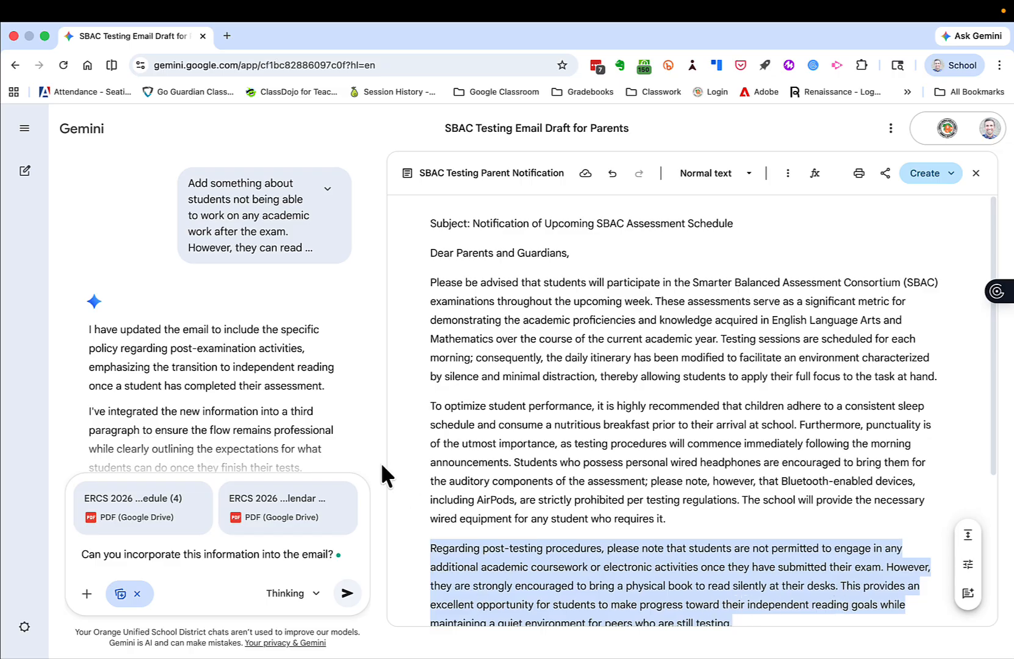
click(346, 594)
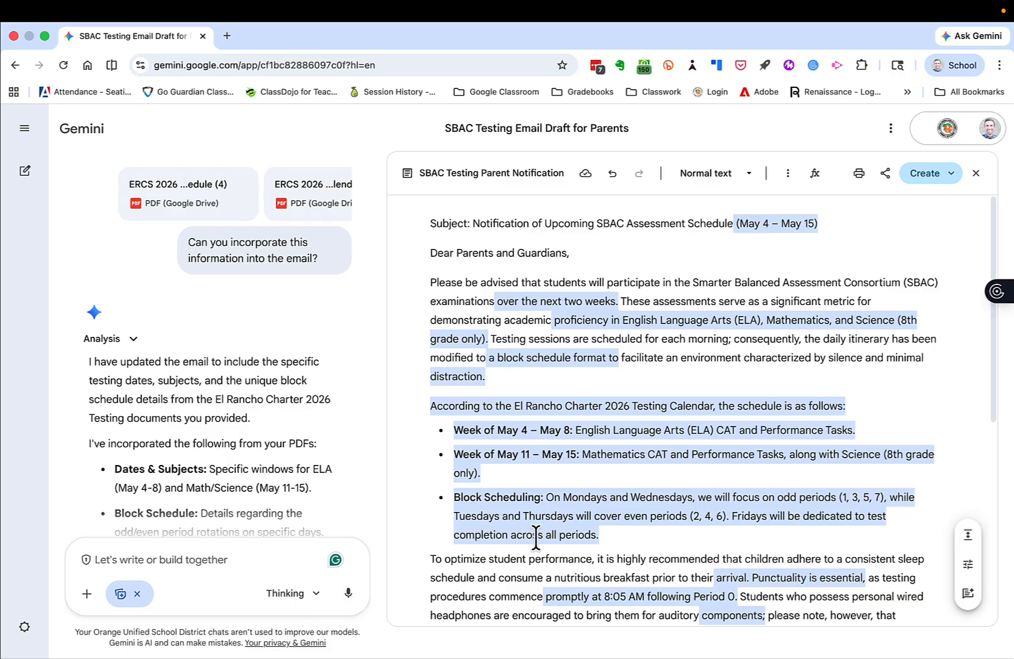
Change the length of the updated SBAC email draft to Short and clear the change highlighting.
scroll(552, 549, down, 2)
scroll(554, 506, down, 9)
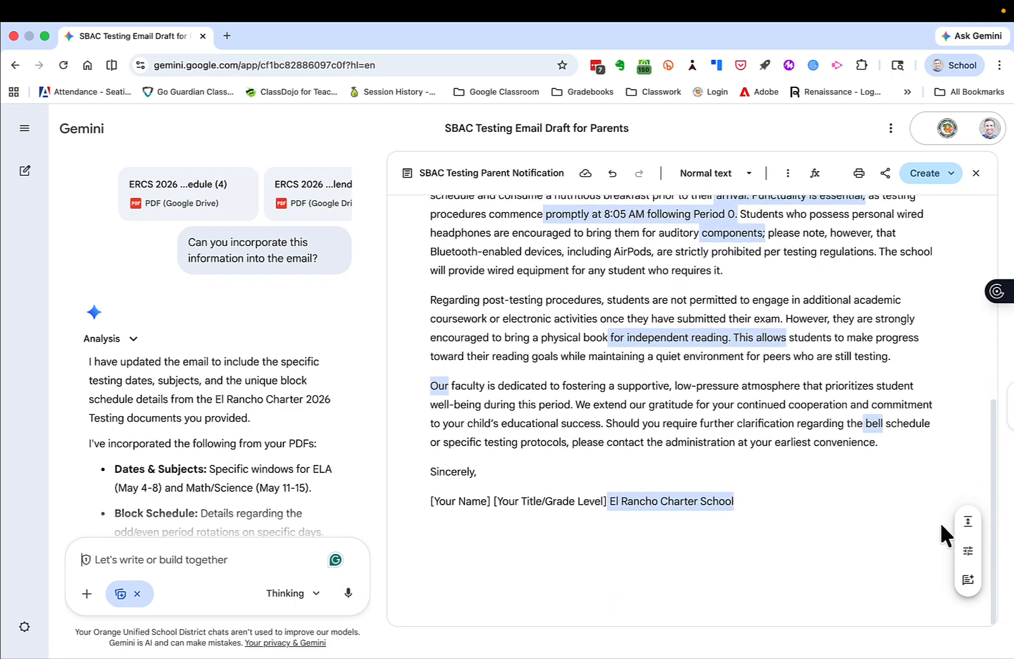
click(959, 526)
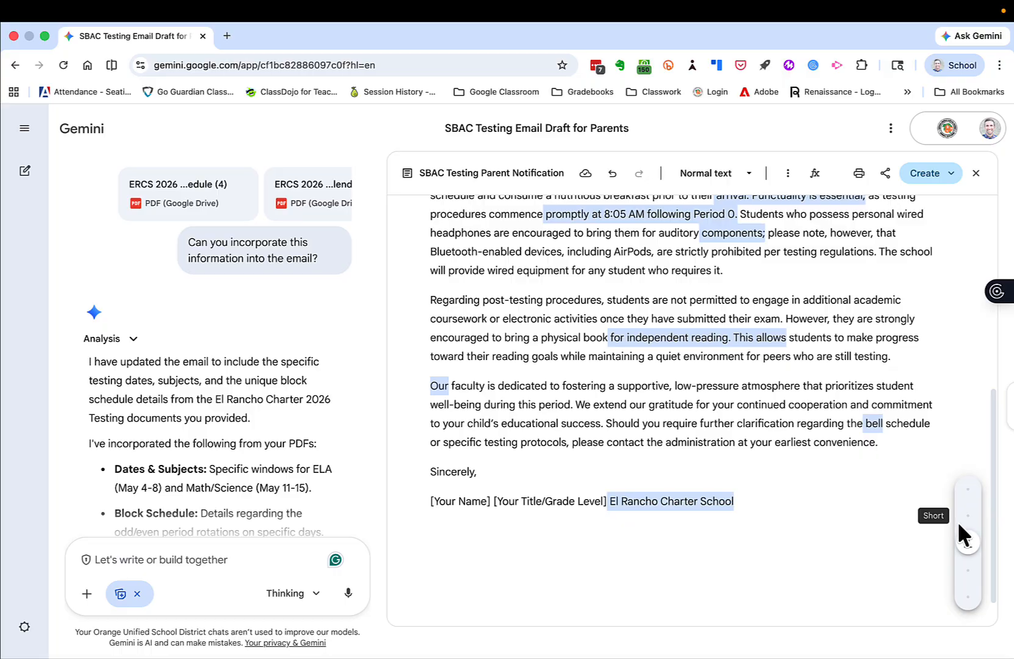
click(965, 513)
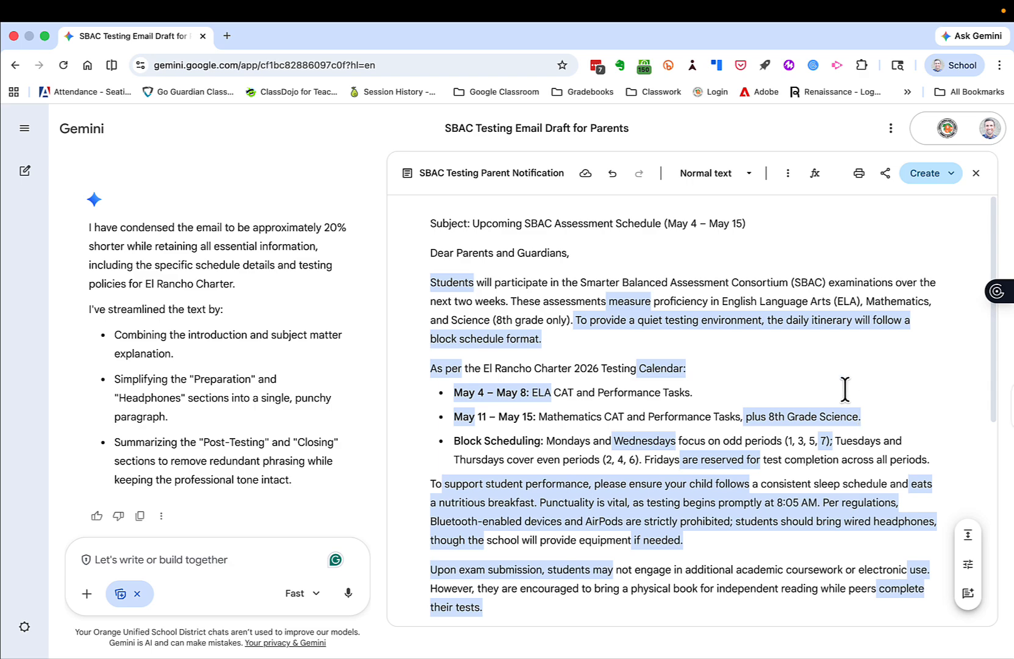
click(831, 368)
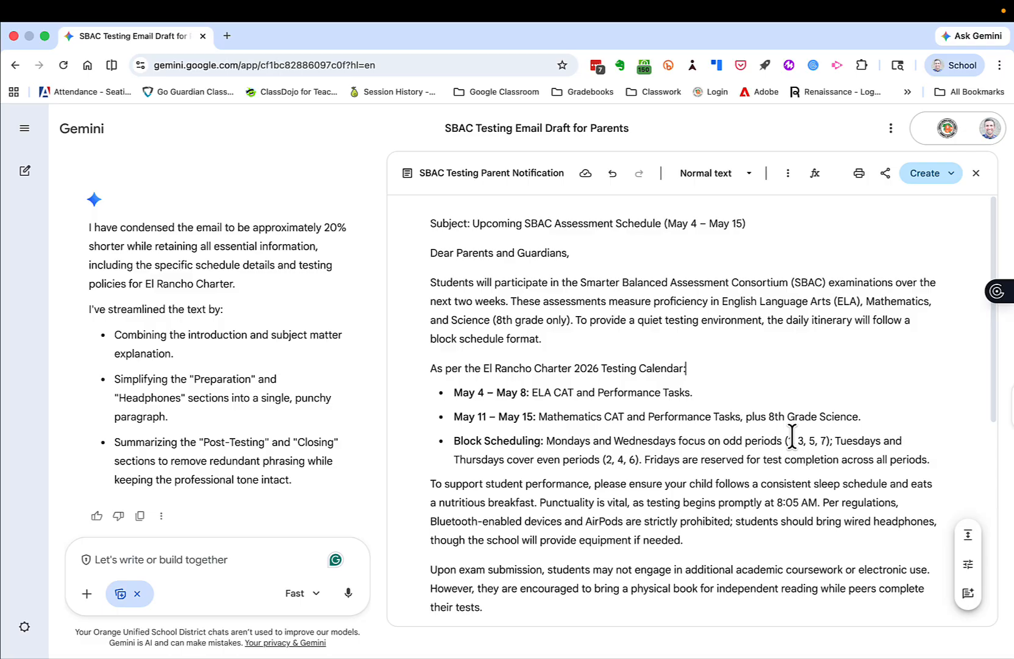
Look at the formats that can be created from the email draft, and export the draft to Google Docs.
click(950, 175)
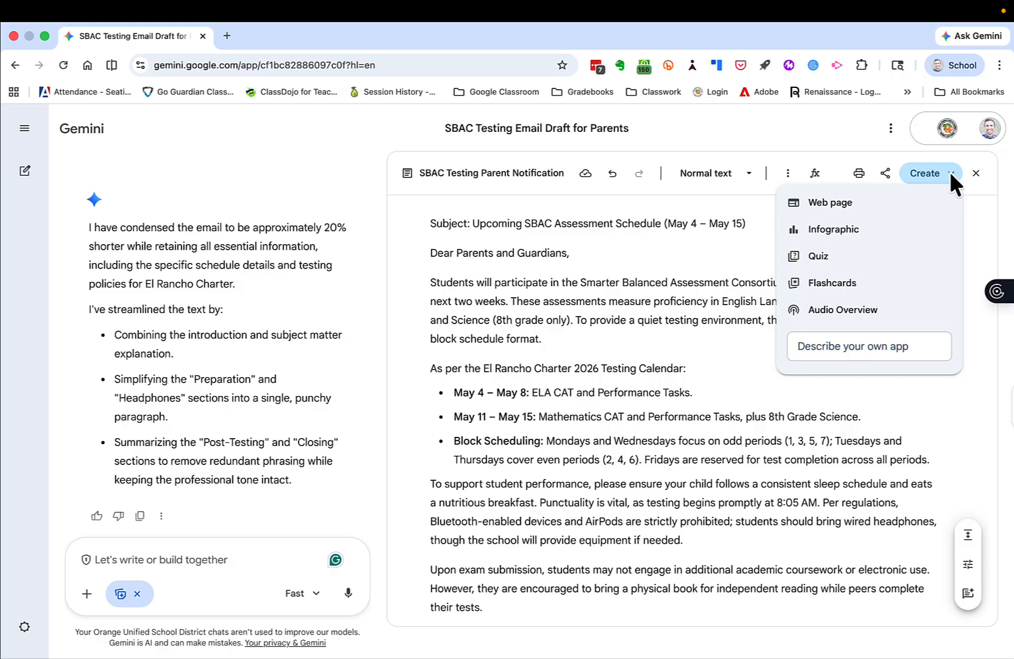
click(950, 173)
click(886, 176)
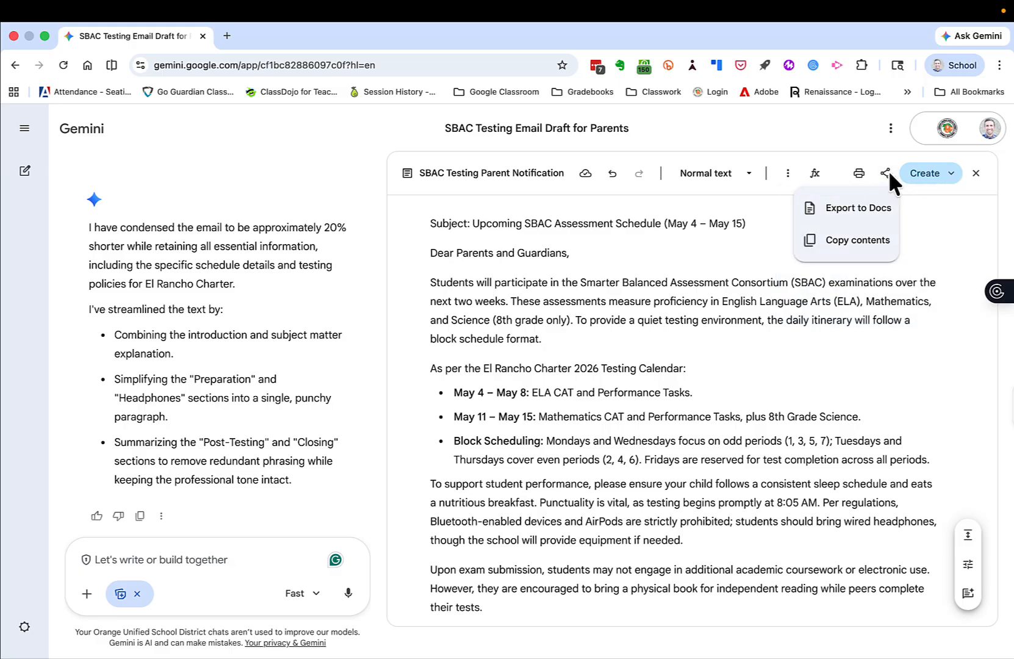
click(851, 209)
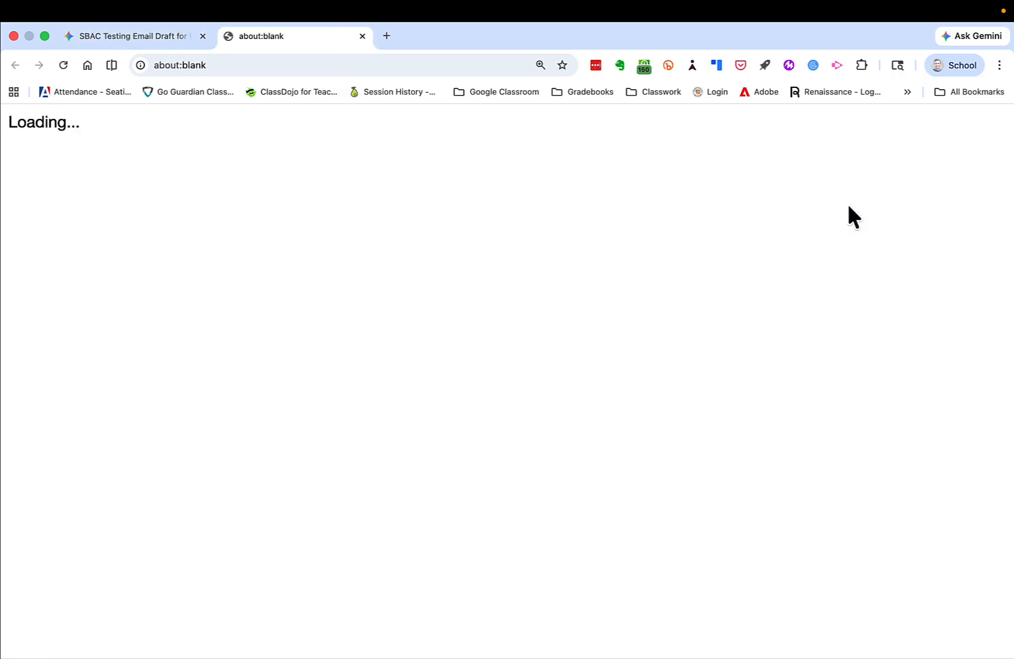